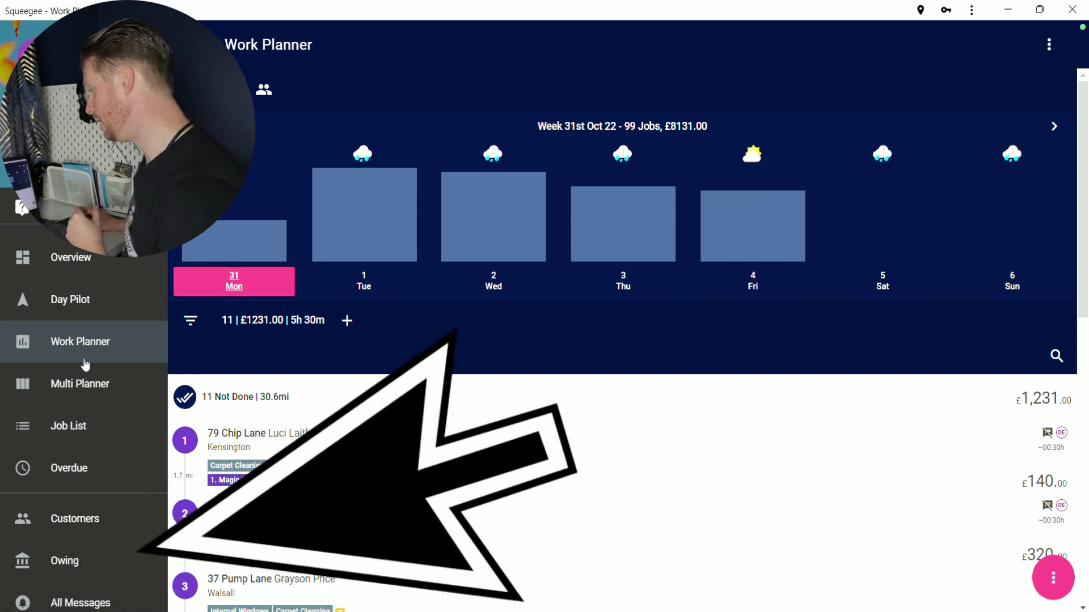
Step: Open the Quotes section from the main navigation
{"action": "scroll", "coordinate": [108, 477], "scroll_direction": "down", "scroll_amount": 2}
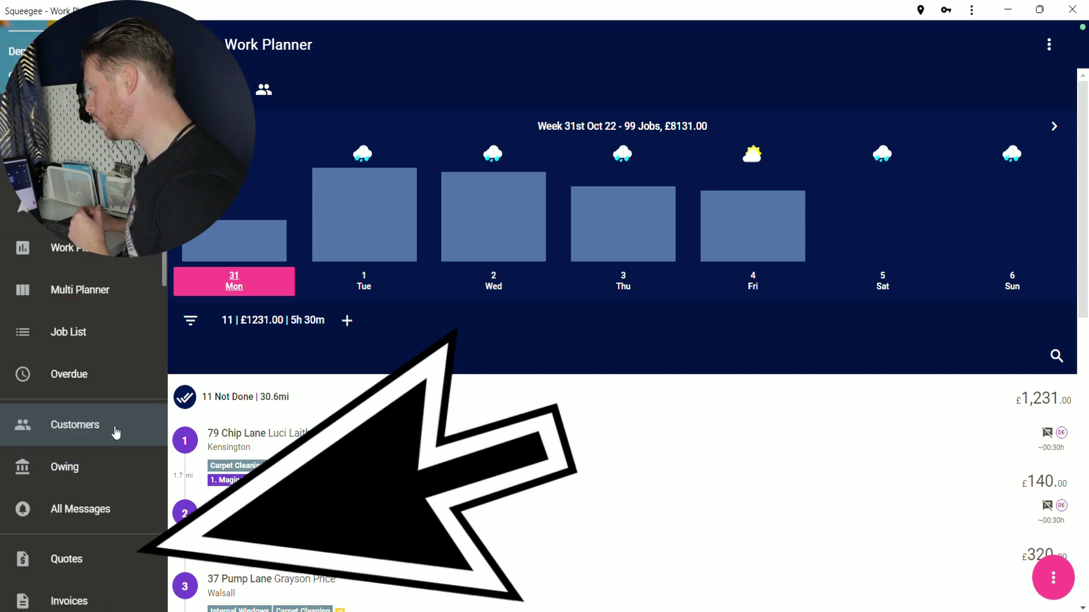
{"action": "left_click", "coordinate": [95, 563]}
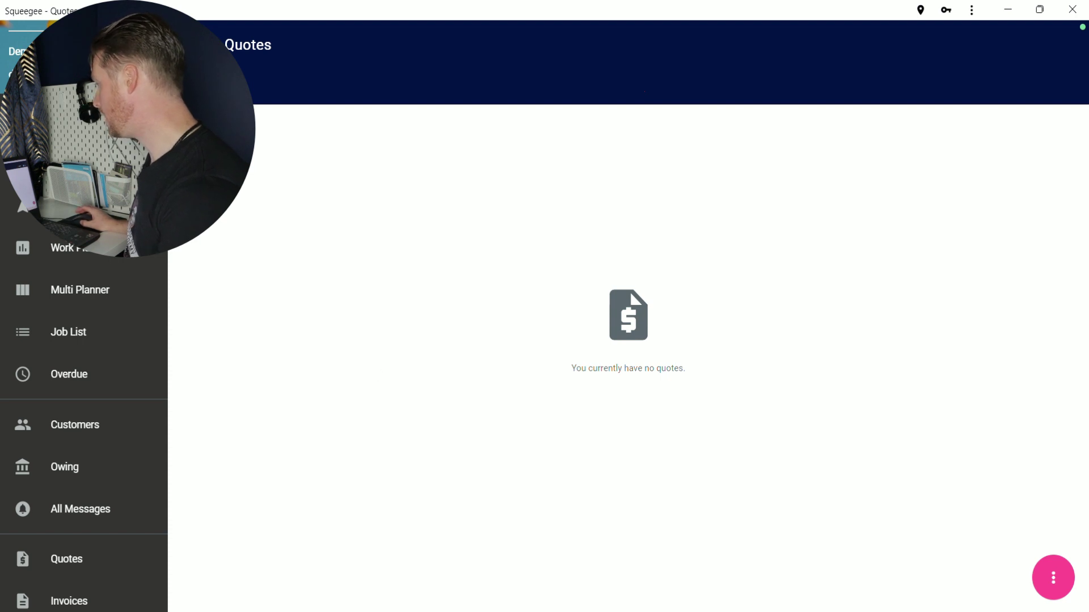
{"action": "left_click_drag", "start_coordinate": [223, 45], "coordinate": [289, 58]}
{"action": "left_click", "coordinate": [286, 187]}
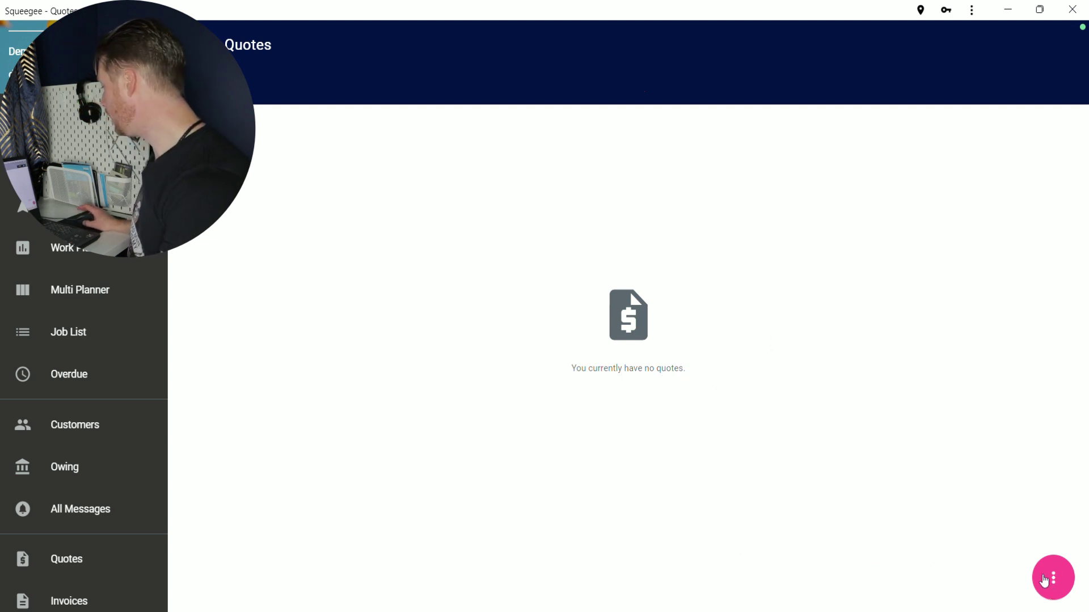
Step: Create a new quote and select the existing customer by searching for the customer's name
{"action": "left_click", "coordinate": [1045, 578]}
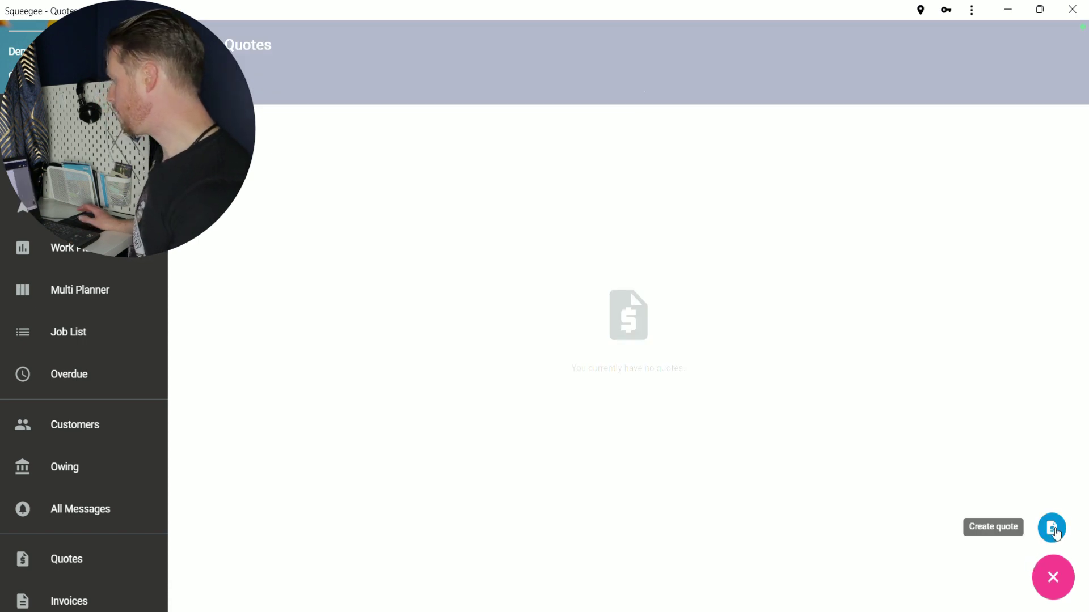
{"action": "left_click", "coordinate": [1052, 530]}
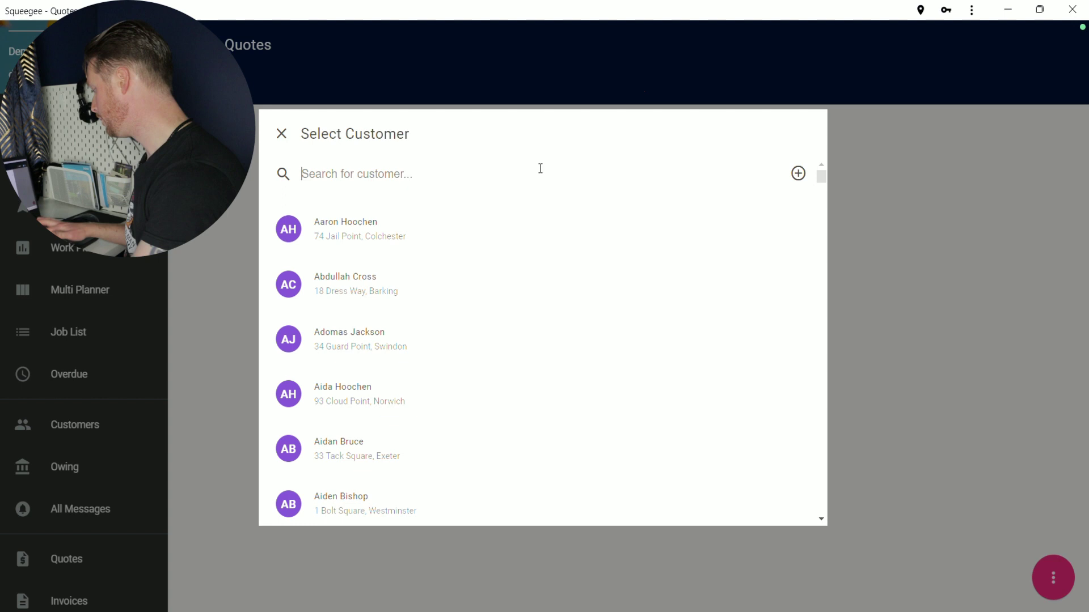
{"action": "type", "text": "mrs "}
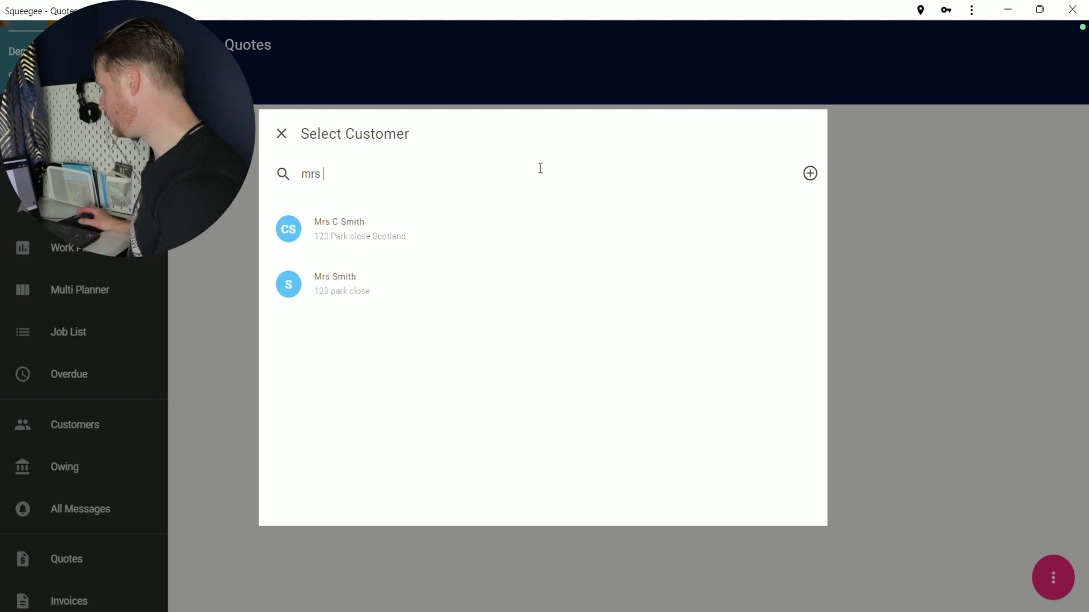
{"action": "type", "text": "smith"}
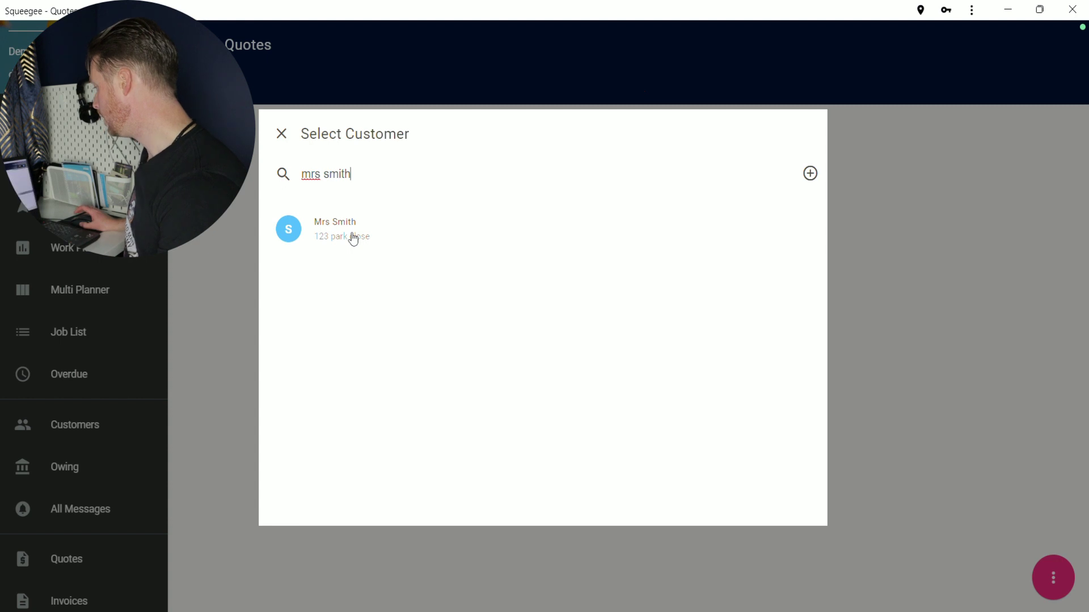
{"action": "left_click", "coordinate": [353, 237]}
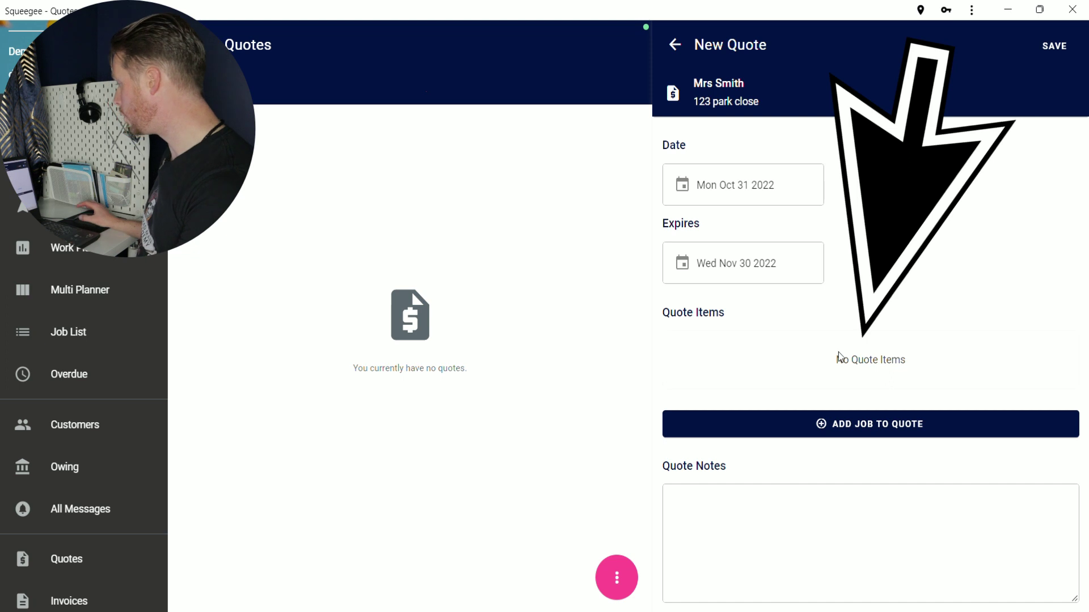
Step: Add a job to the quote and select External Windows as its service
{"action": "left_click_drag", "start_coordinate": [836, 365], "coordinate": [930, 372]}
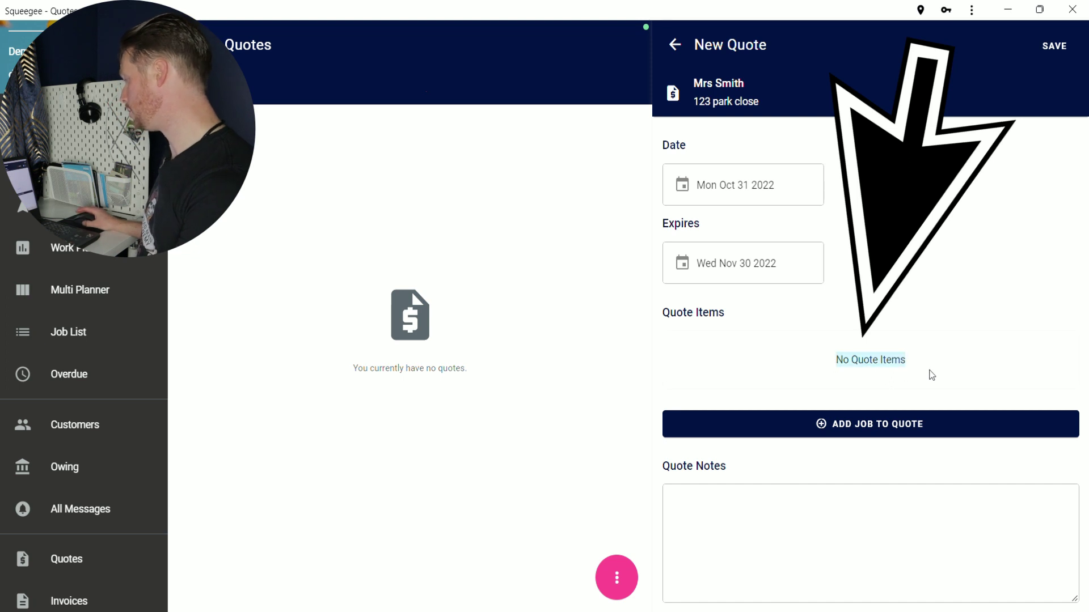
{"action": "left_click", "coordinate": [887, 386]}
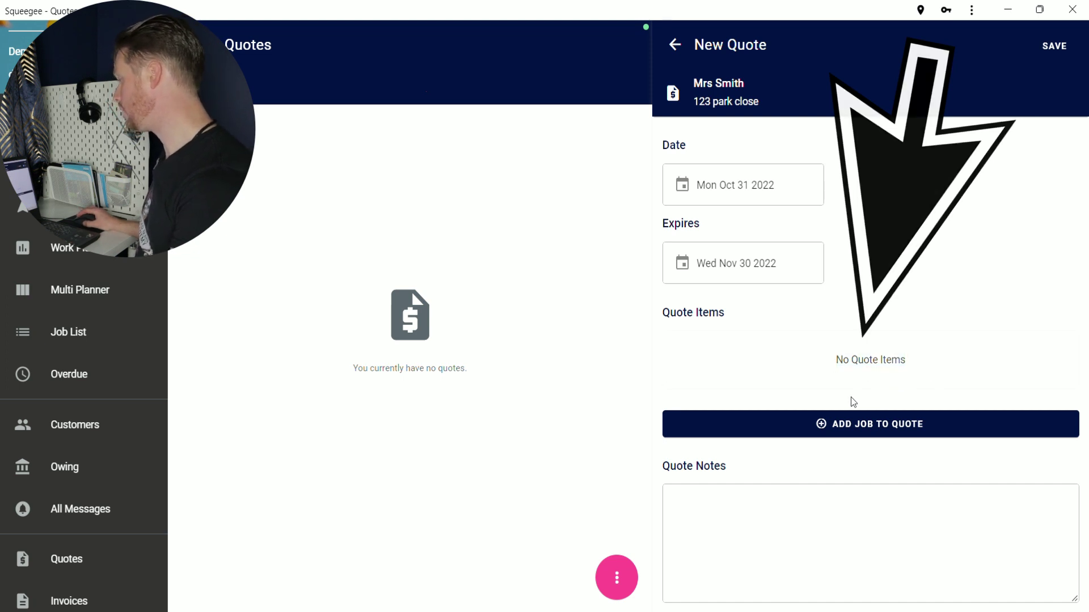
{"action": "left_click", "coordinate": [861, 425]}
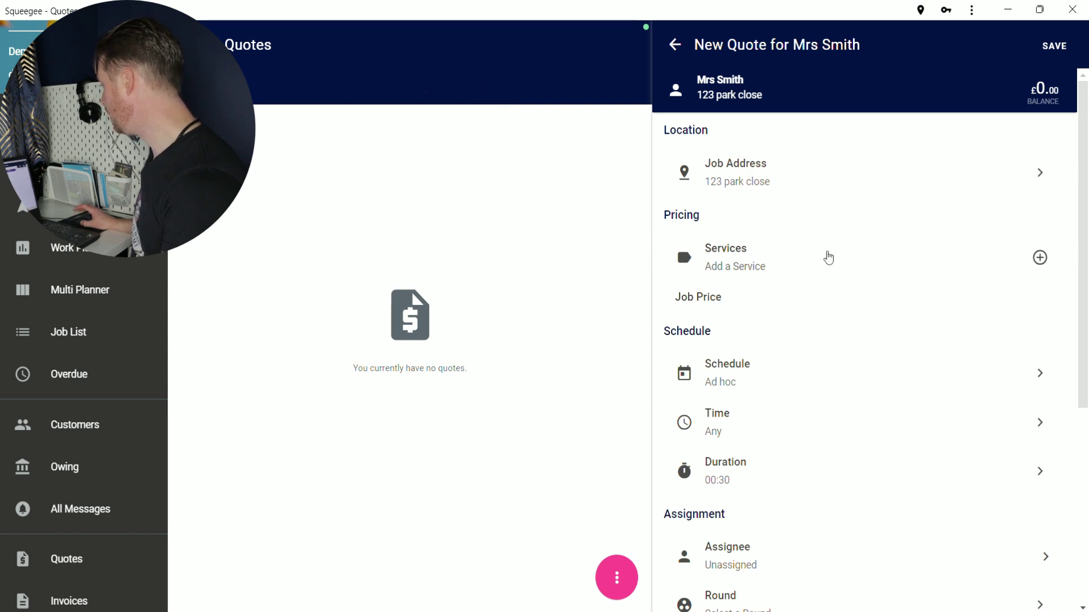
{"action": "left_click", "coordinate": [1038, 265]}
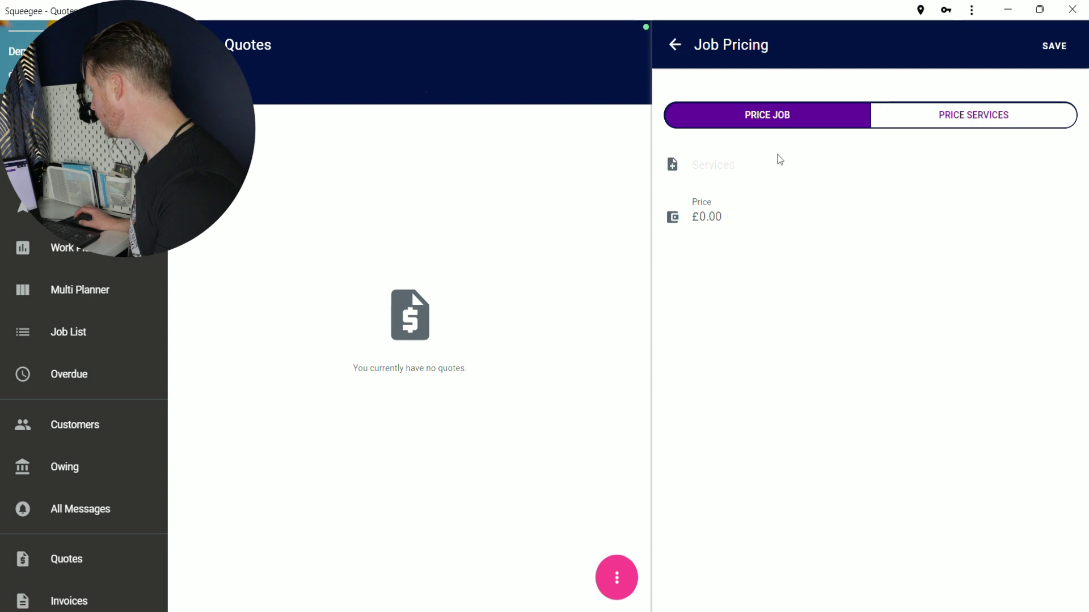
{"action": "left_click", "coordinate": [718, 170]}
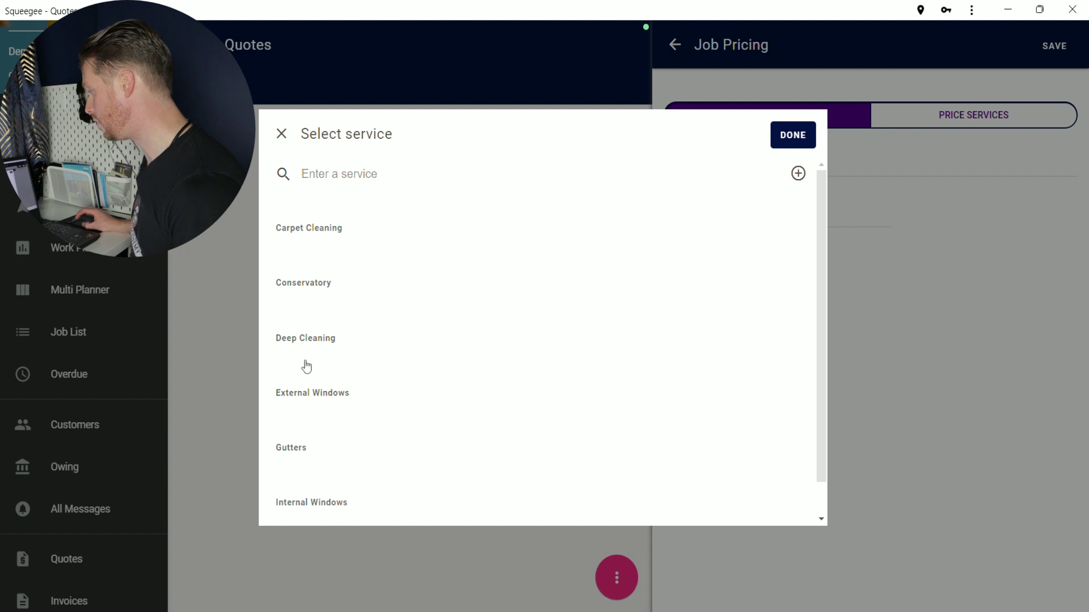
{"action": "left_click", "coordinate": [303, 397]}
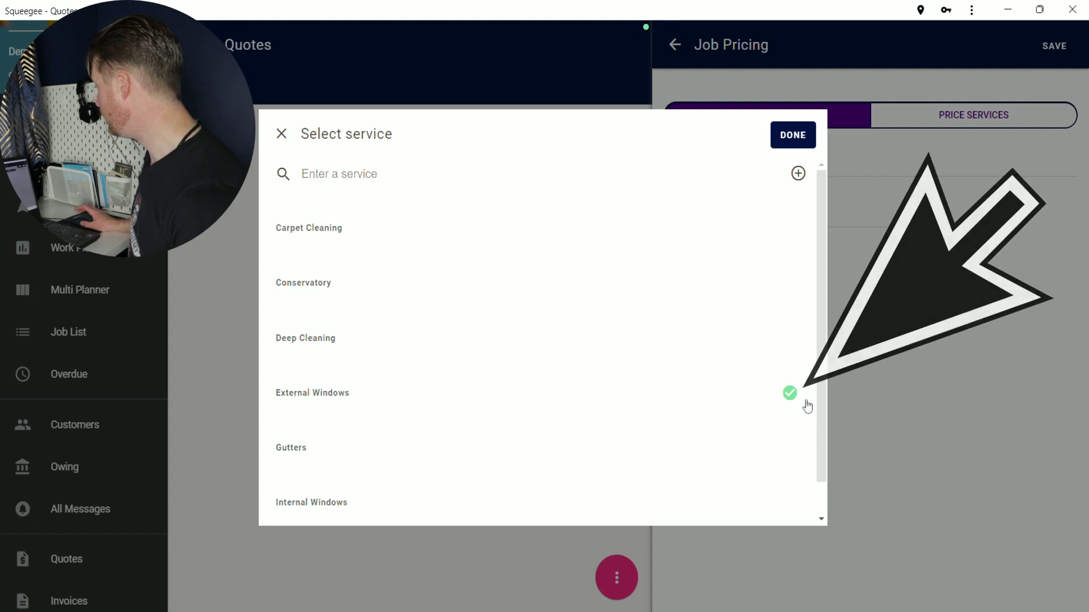
{"action": "left_click", "coordinate": [790, 142]}
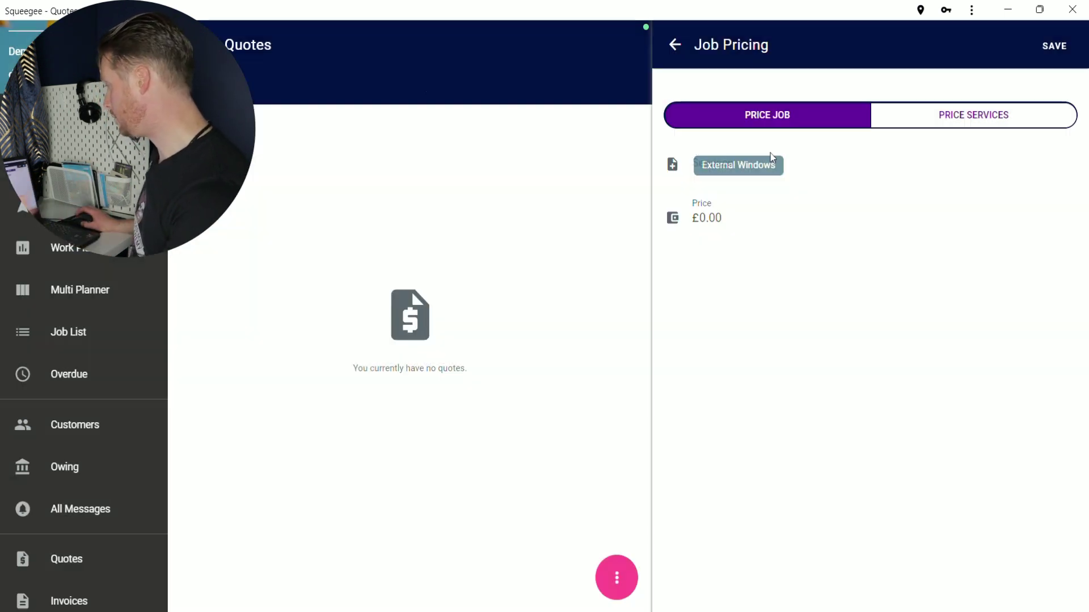
Step: Set the whole job's price to £20.00 and save the job pricing
{"action": "left_click", "coordinate": [749, 231]}
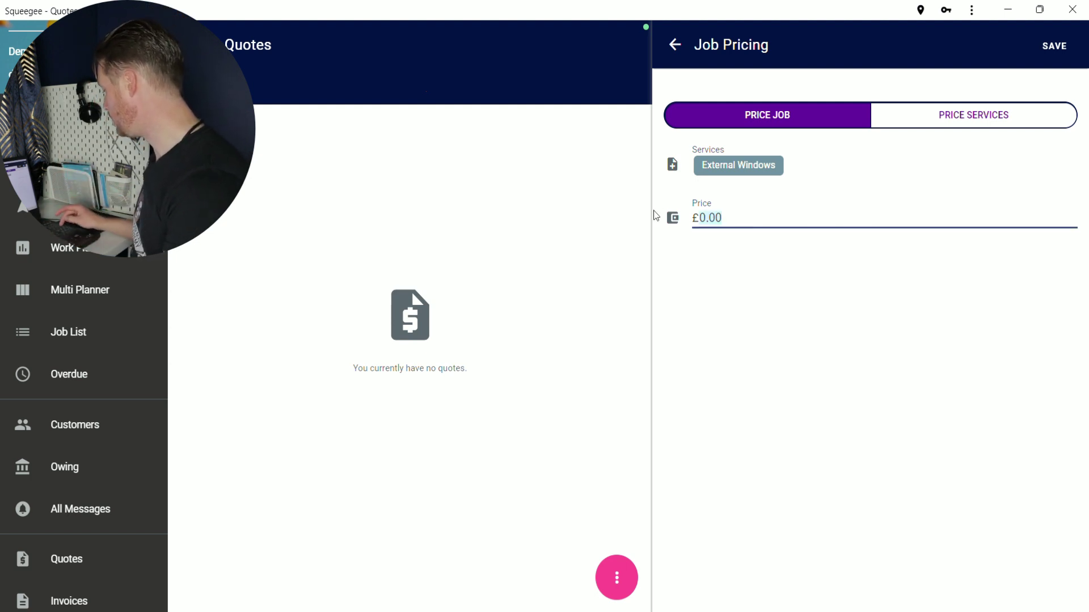
{"action": "key", "text": "BackSpace"}
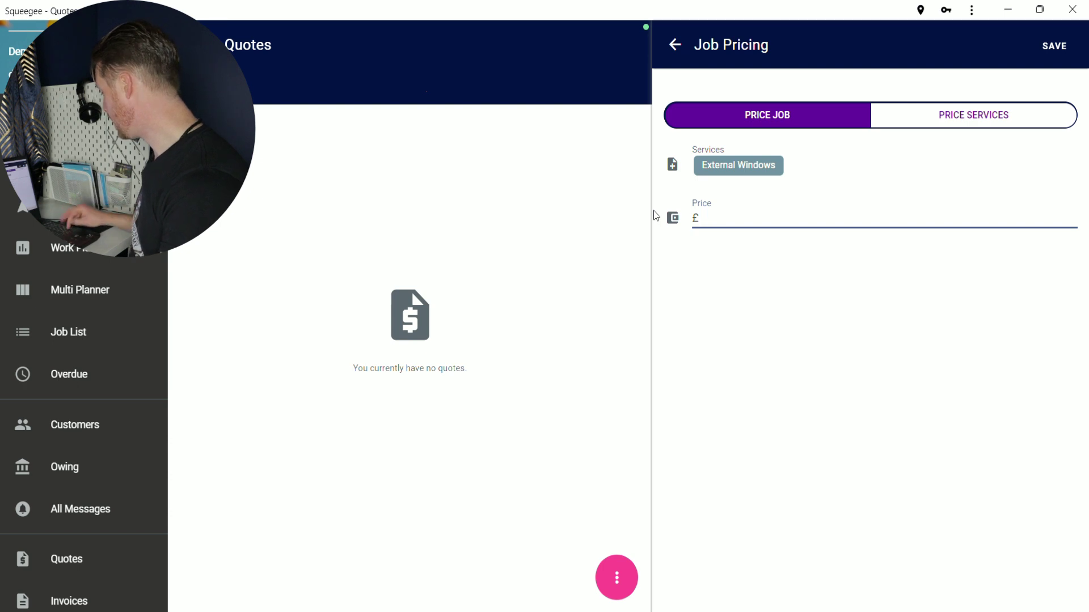
{"action": "type", "text": "20."}
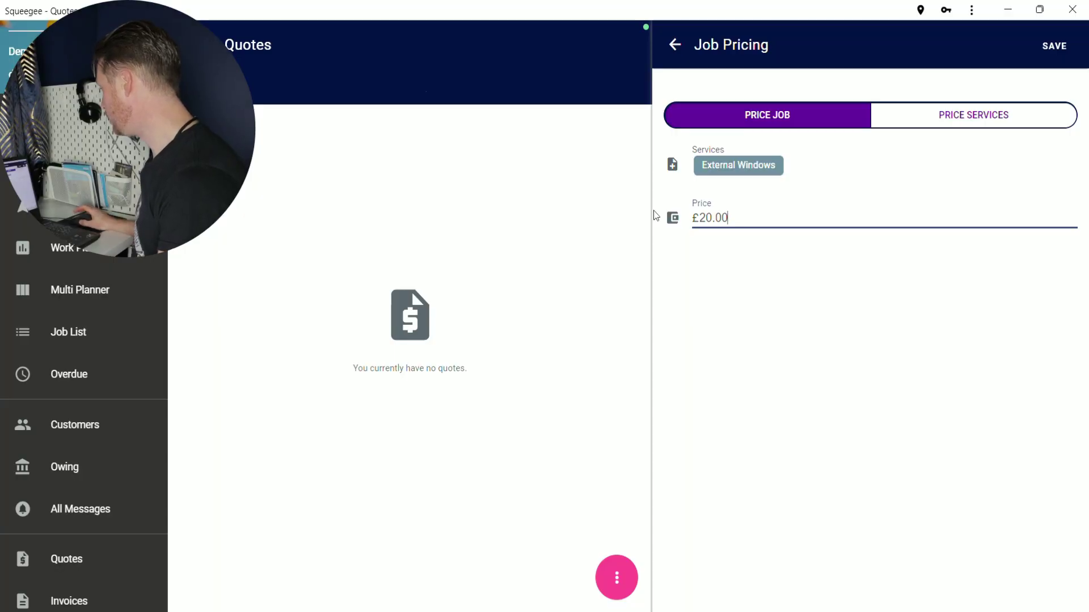
{"action": "left_click", "coordinate": [1064, 48]}
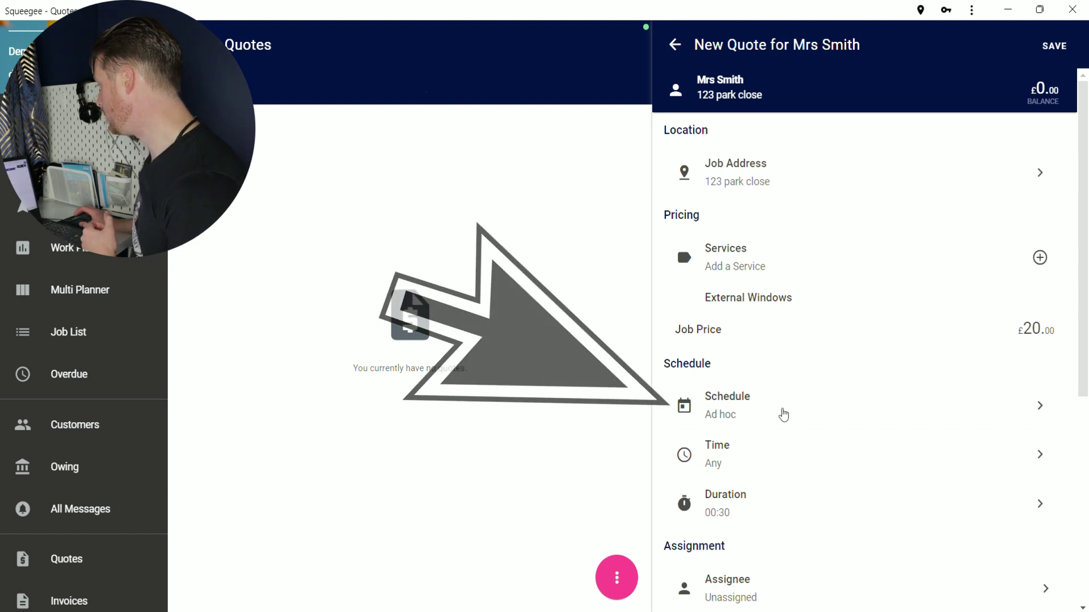
Step: Schedule the job as repeating every 1 month on the 28th day
{"action": "left_click", "coordinate": [778, 414]}
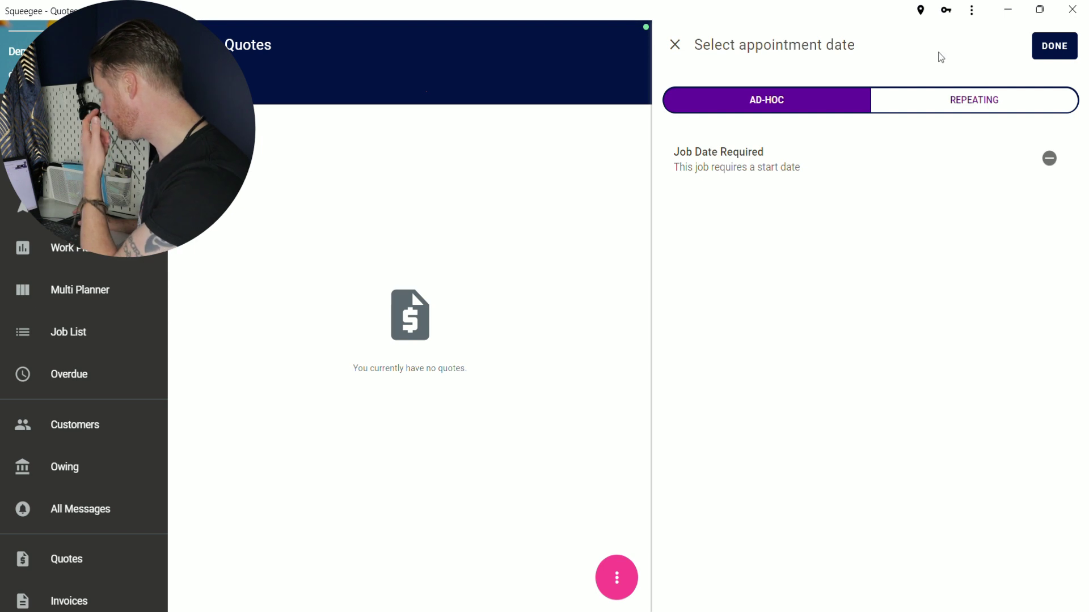
{"action": "left_click", "coordinate": [948, 111]}
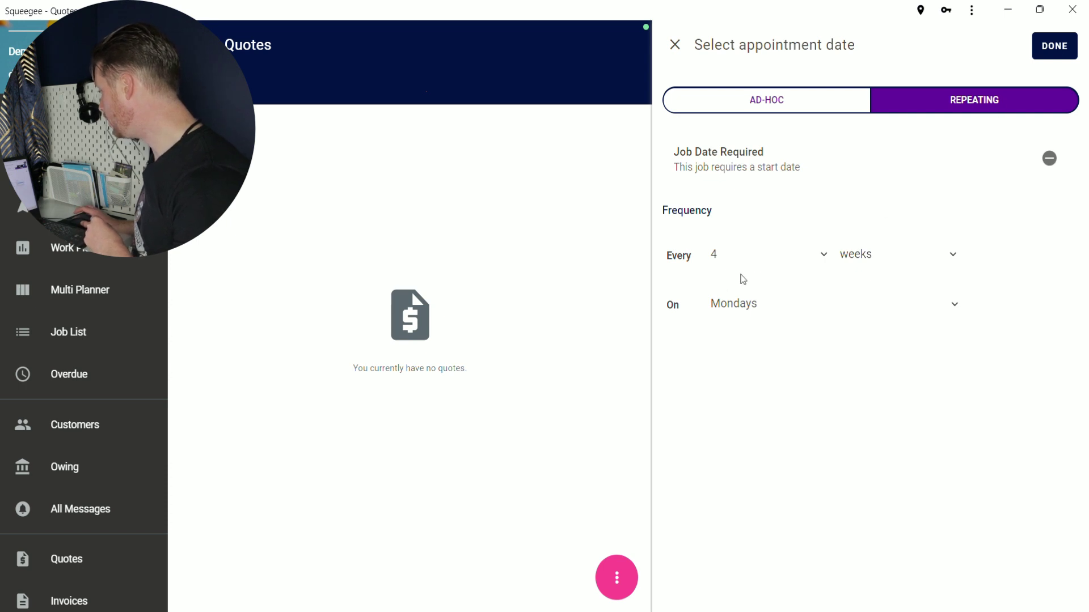
{"action": "key", "text": "1"}
{"action": "left_click", "coordinate": [868, 253]}
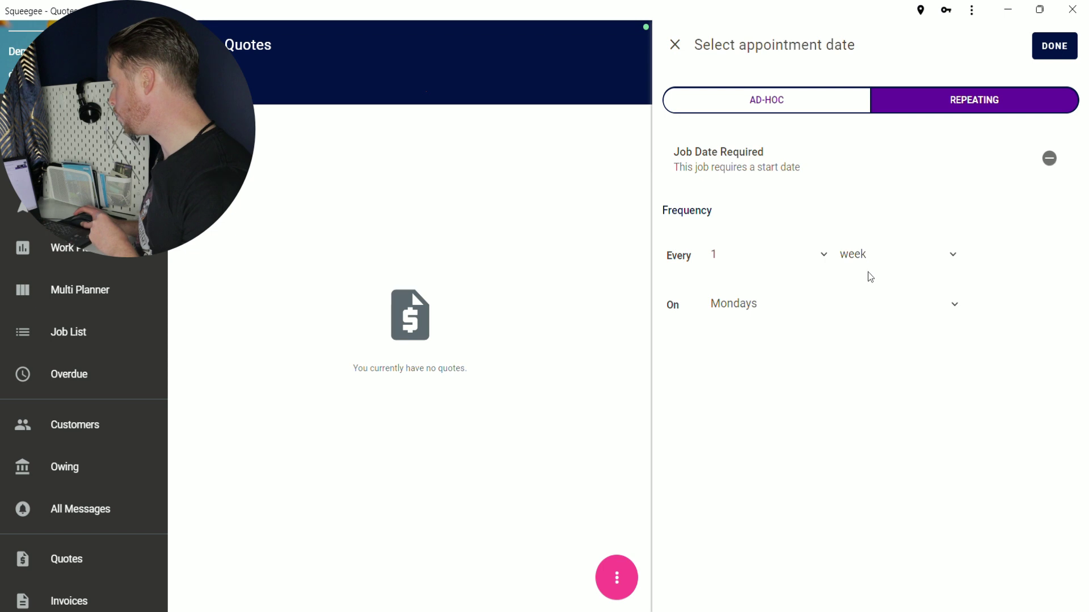
{"action": "left_click", "coordinate": [862, 309]}
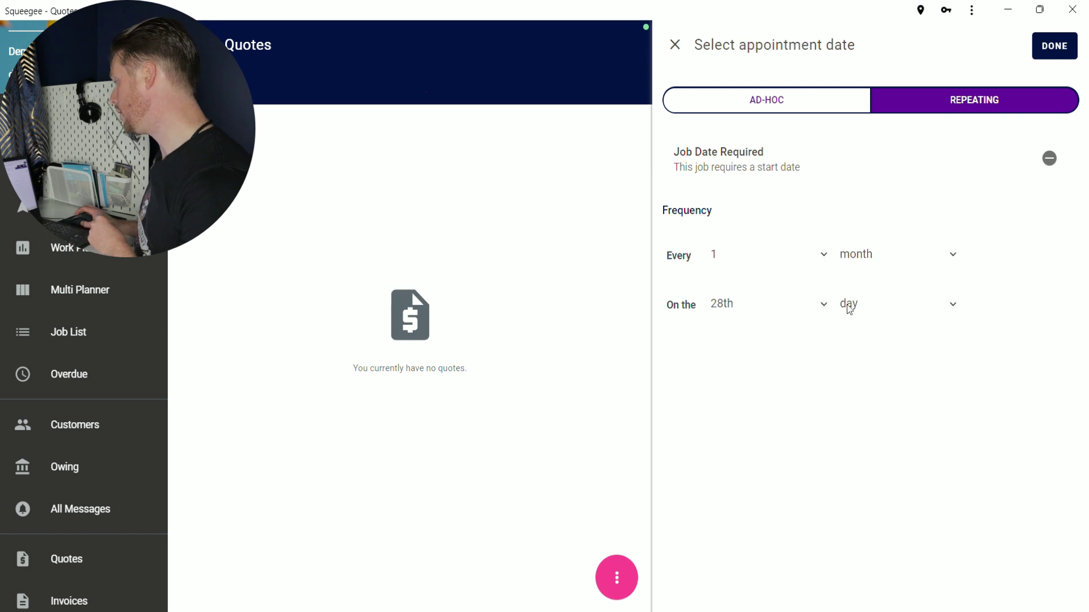
{"action": "left_click", "coordinate": [1054, 47]}
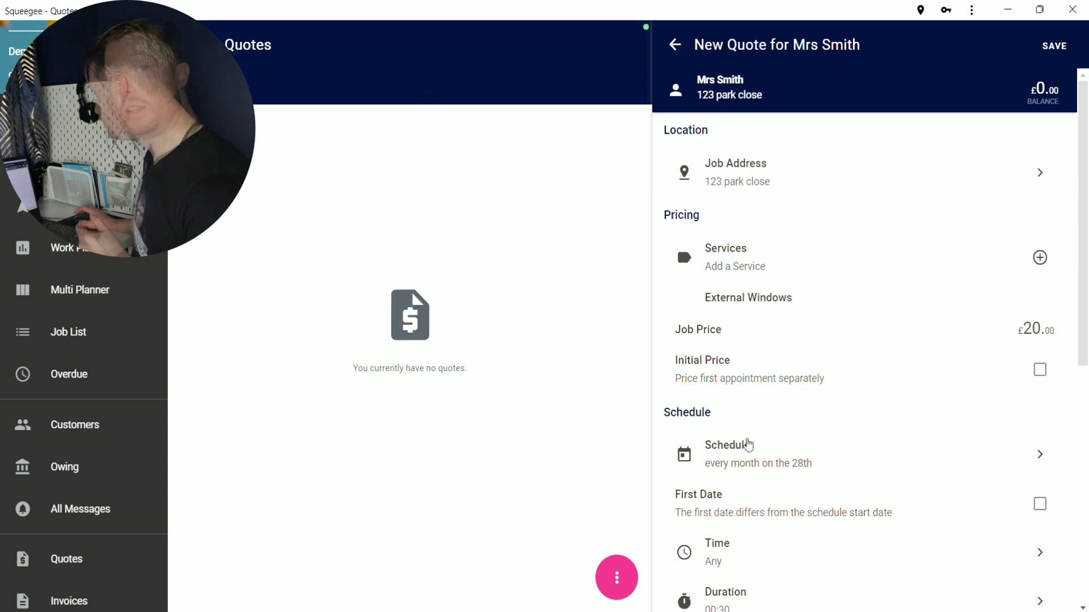
Step: Review the job's time, duration and remaining settings, and save the job to the quote
{"action": "scroll", "coordinate": [899, 265], "scroll_direction": "down", "scroll_amount": 5}
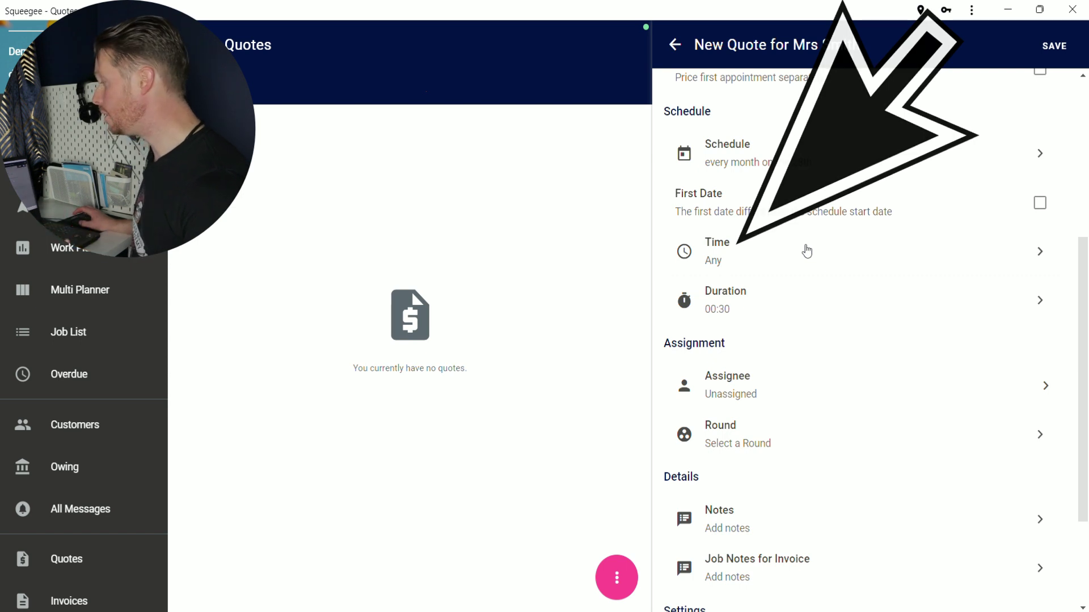
{"action": "left_click", "coordinate": [805, 250]}
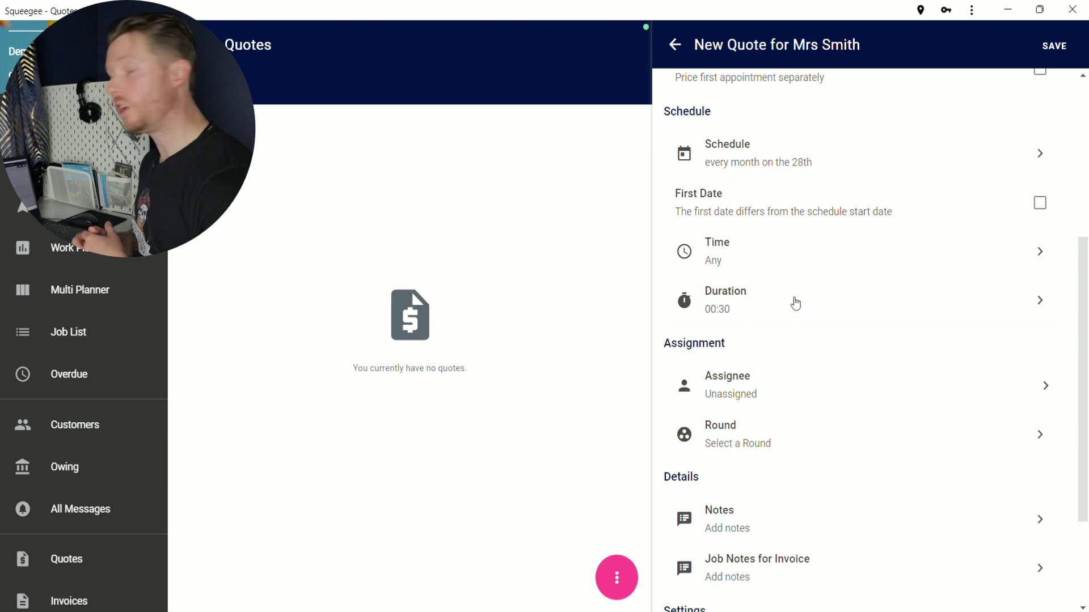
{"action": "left_click", "coordinate": [795, 304]}
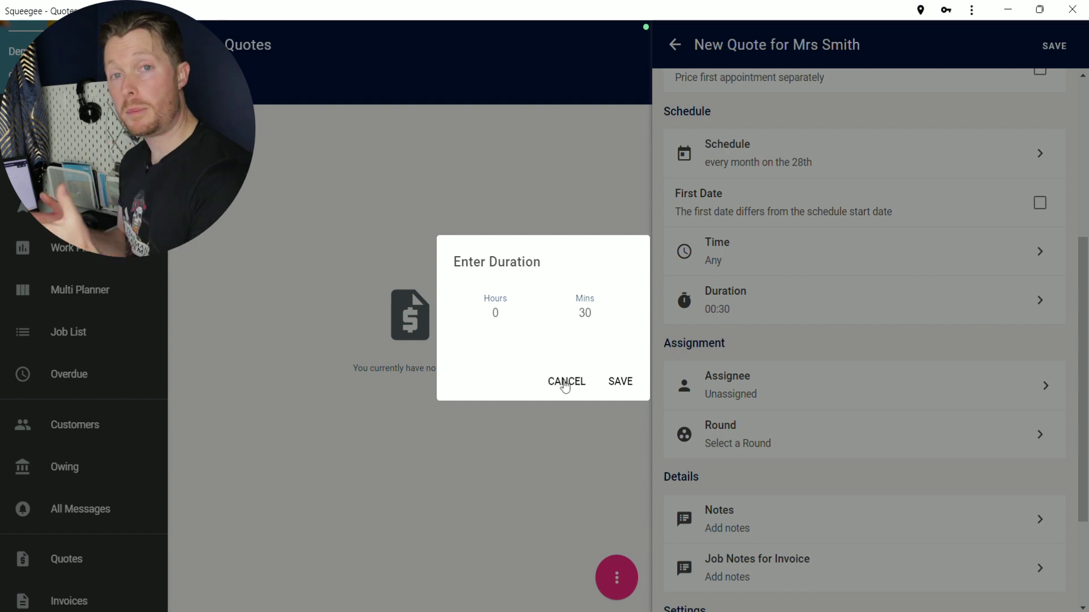
{"action": "left_click", "coordinate": [561, 381]}
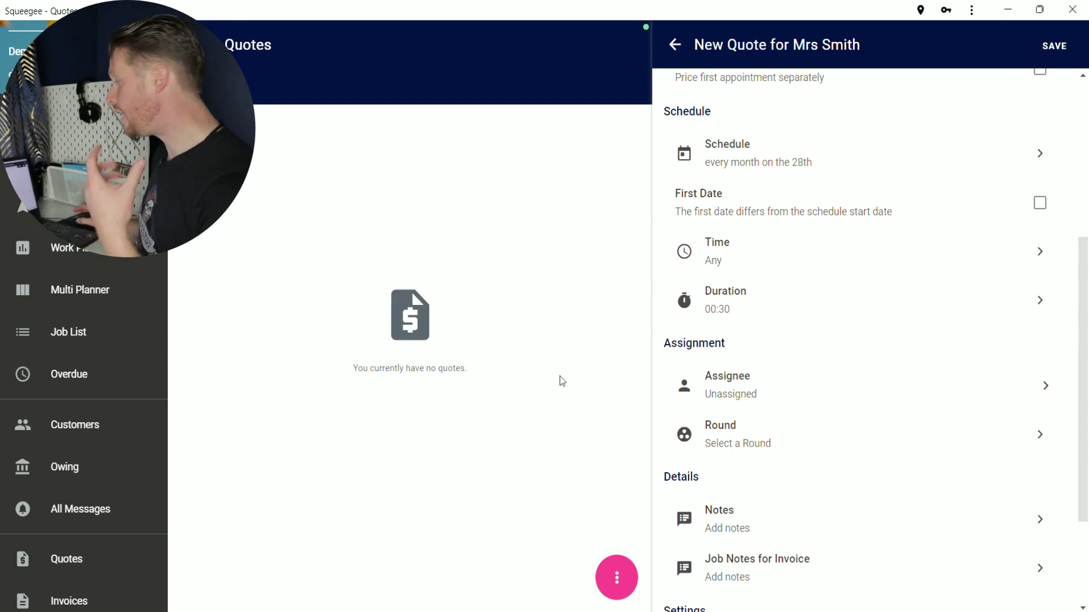
{"action": "scroll", "coordinate": [760, 364], "scroll_direction": "down", "scroll_amount": 3}
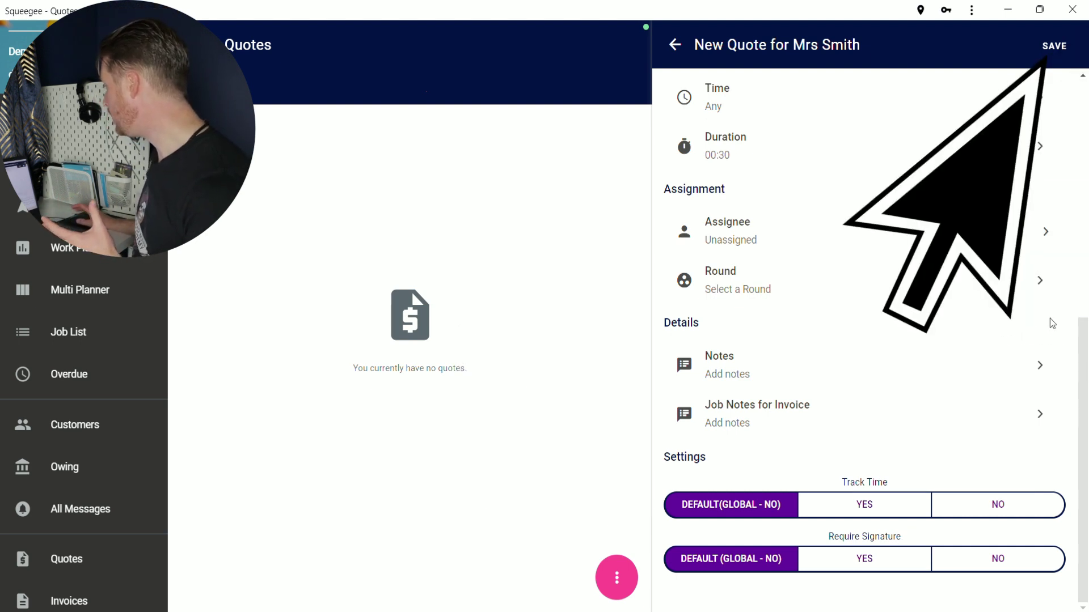
{"action": "left_click", "coordinate": [1054, 46]}
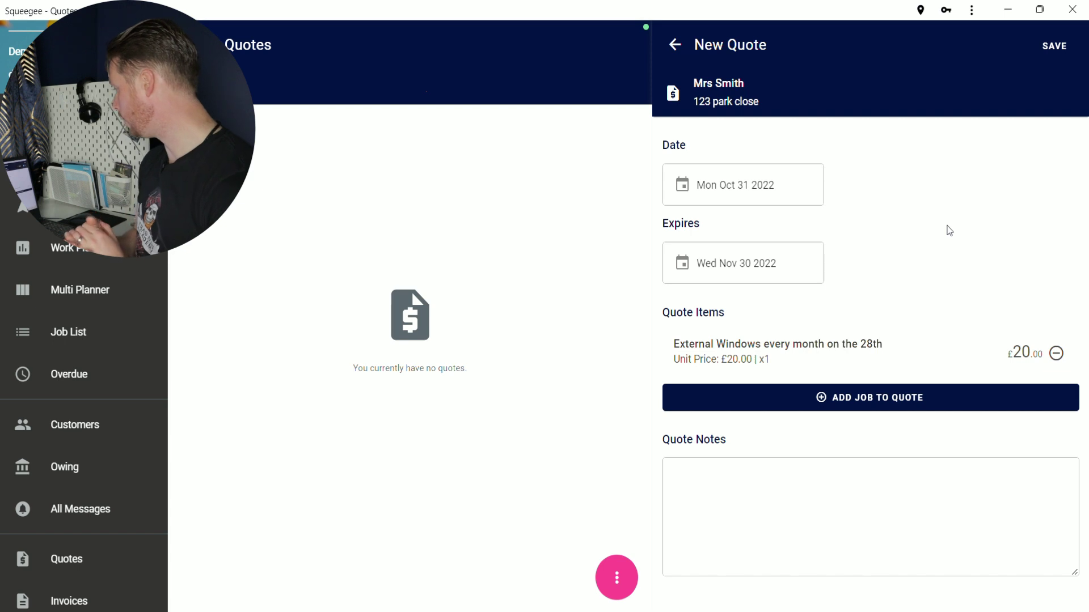
Step: Add the quote note "Frames panes and sills included" and save the quote
{"action": "left_click", "coordinate": [822, 510]}
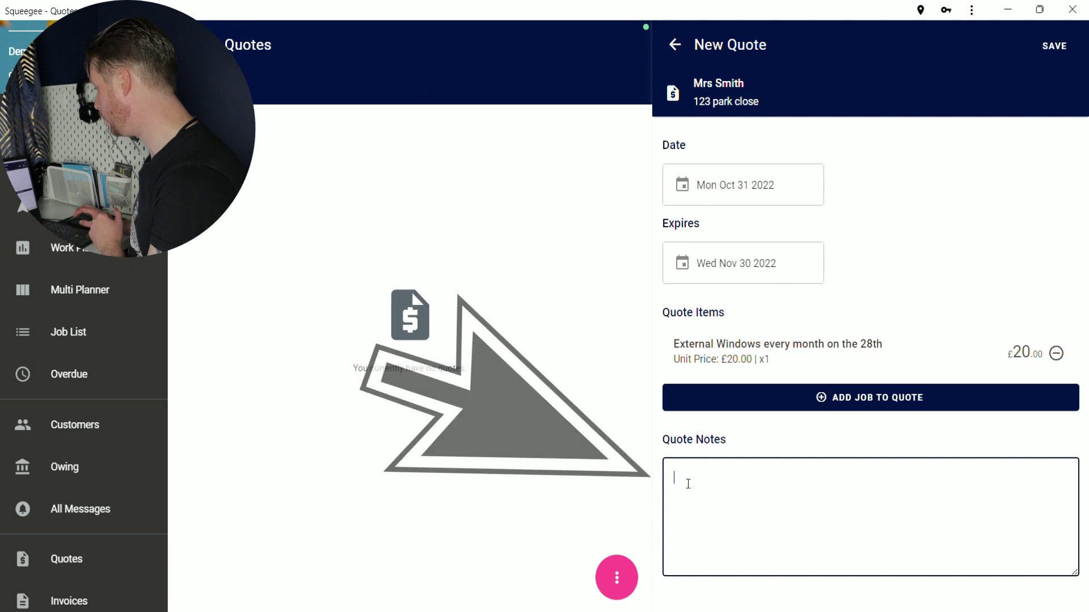
{"action": "left_click_drag", "start_coordinate": [726, 452], "coordinate": [661, 443]}
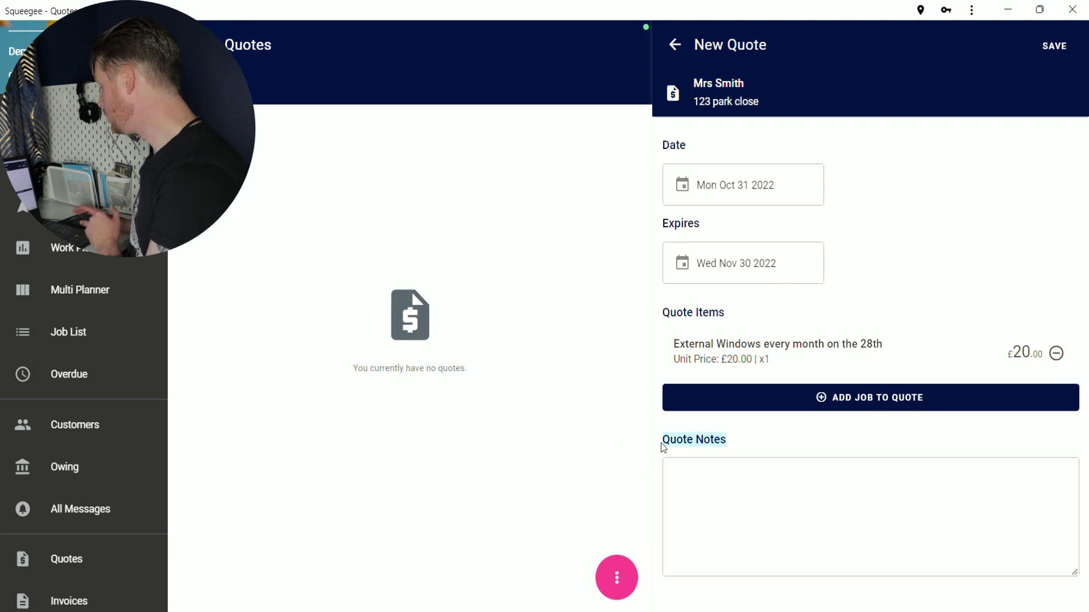
{"action": "left_click", "coordinate": [718, 501]}
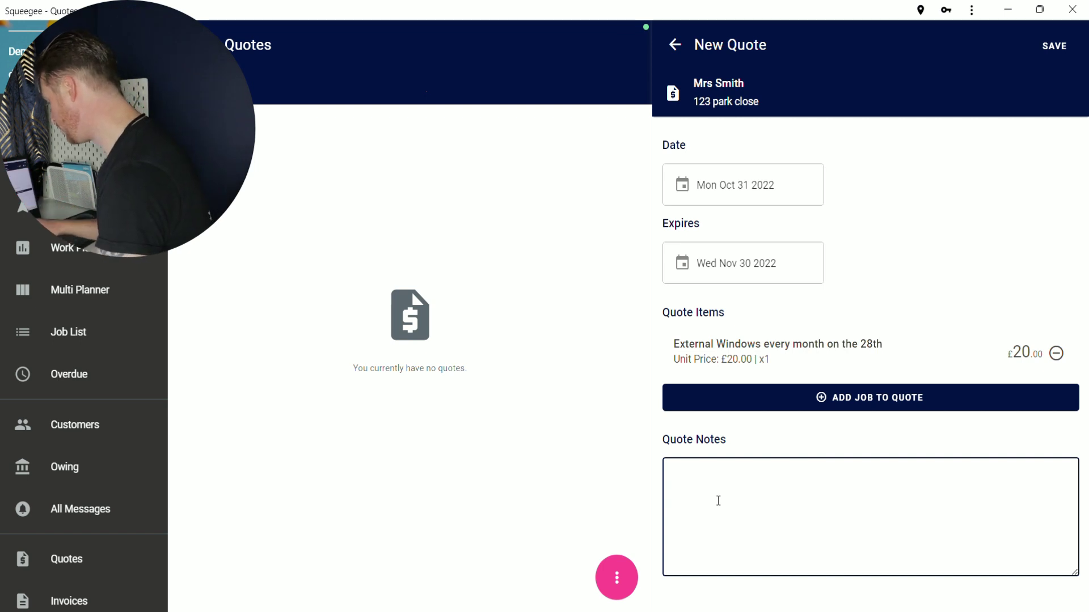
{"action": "type", "text": "Frames"}
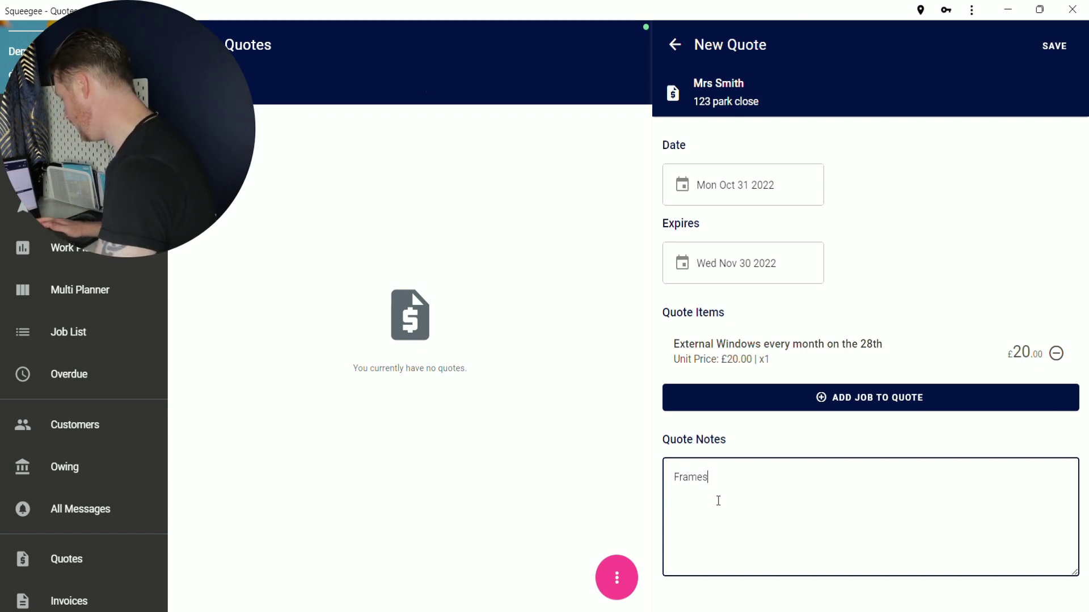
{"action": "type", "text": " panes and "}
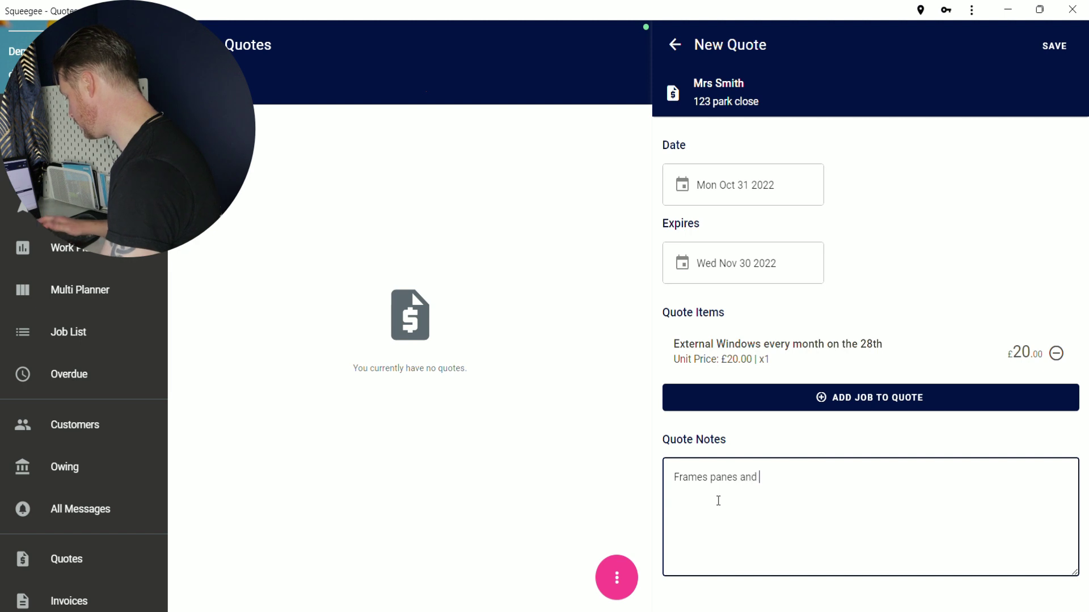
{"action": "type", "text": "sills included"}
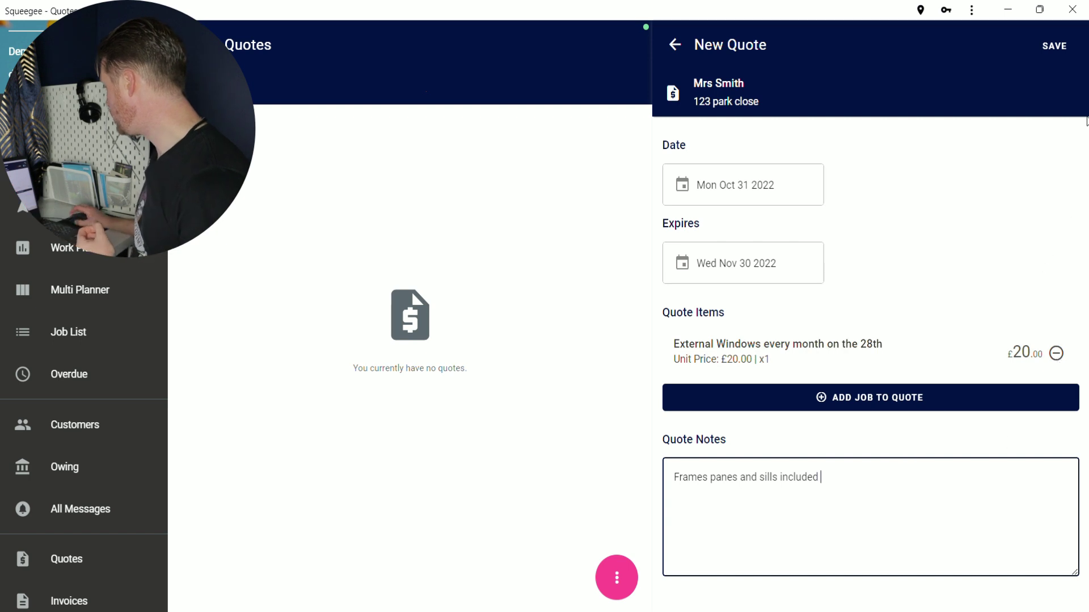
{"action": "left_click", "coordinate": [1059, 48]}
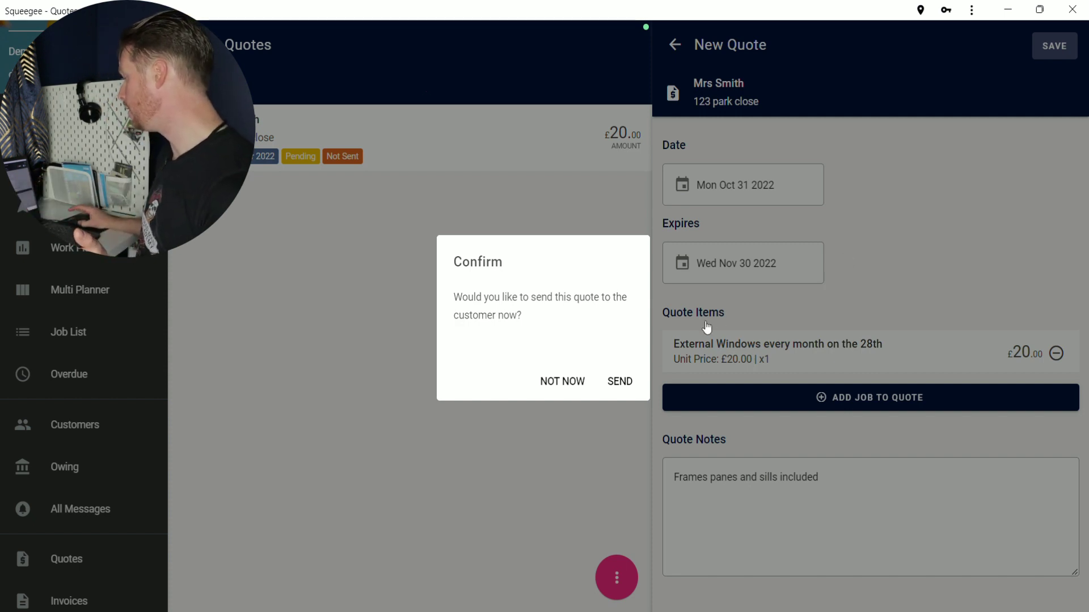
Step: Preview the quote email for the customer and open its online quote to check the status, dates and company details
{"action": "left_click", "coordinate": [620, 381]}
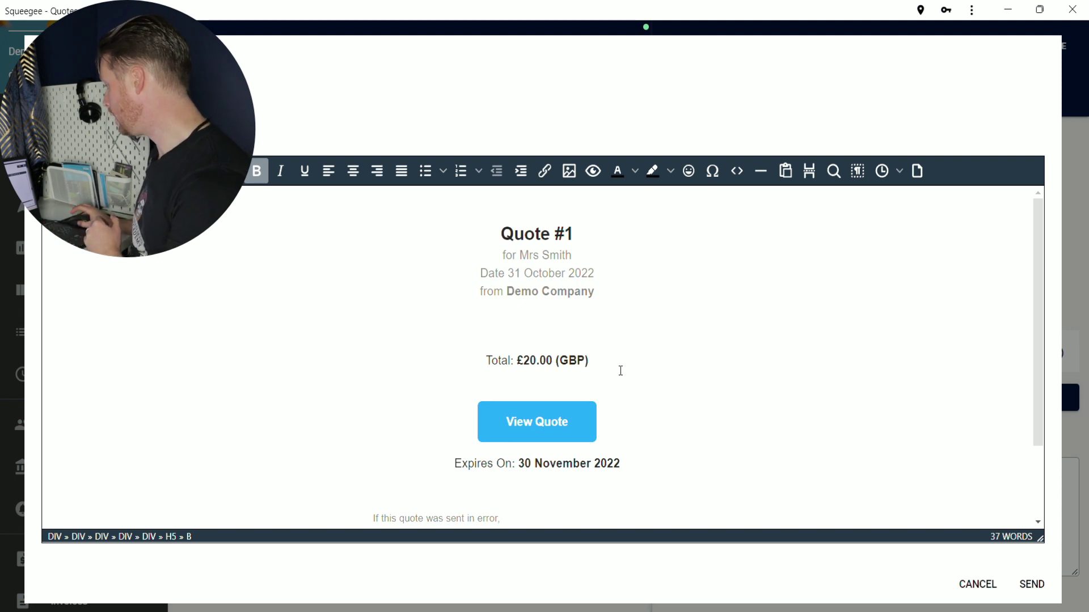
{"action": "left_click", "coordinate": [535, 428]}
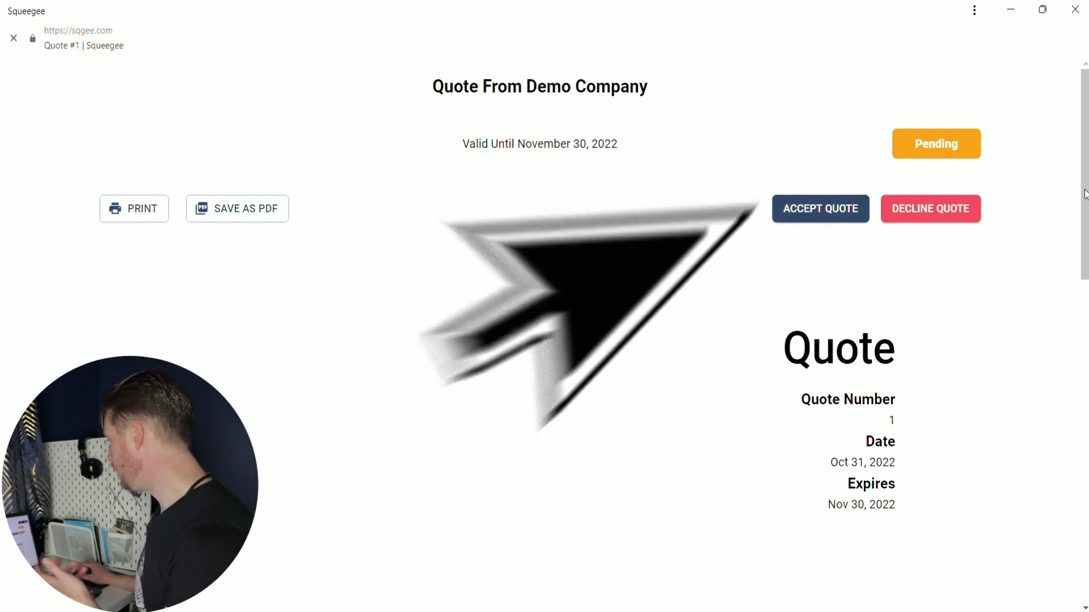
{"action": "left_click_drag", "start_coordinate": [1085, 188], "coordinate": [1085, 191]}
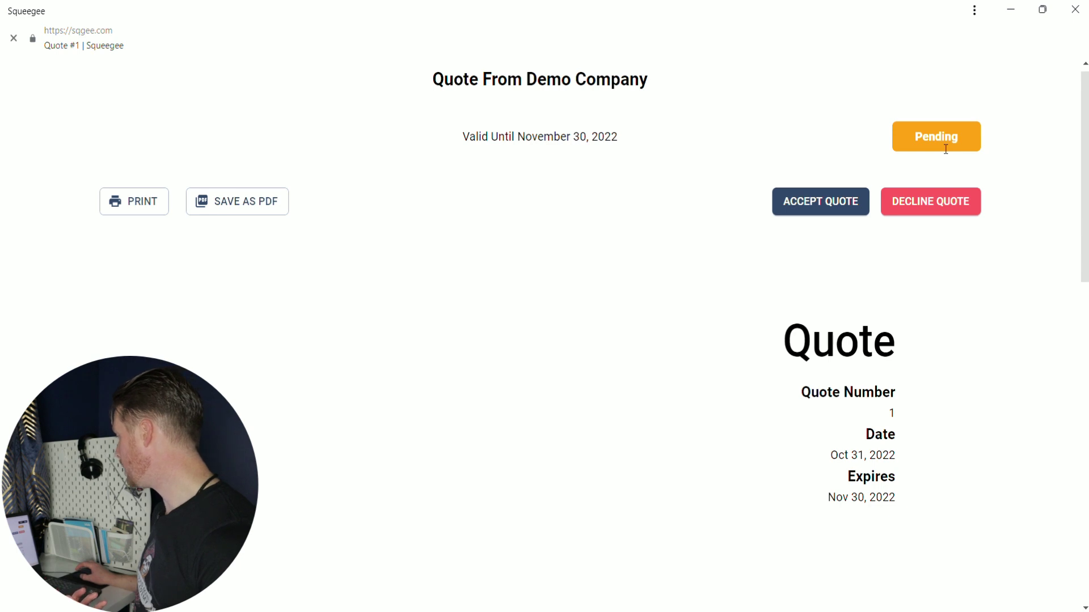
{"action": "left_click_drag", "start_coordinate": [1085, 185], "coordinate": [1084, 265]}
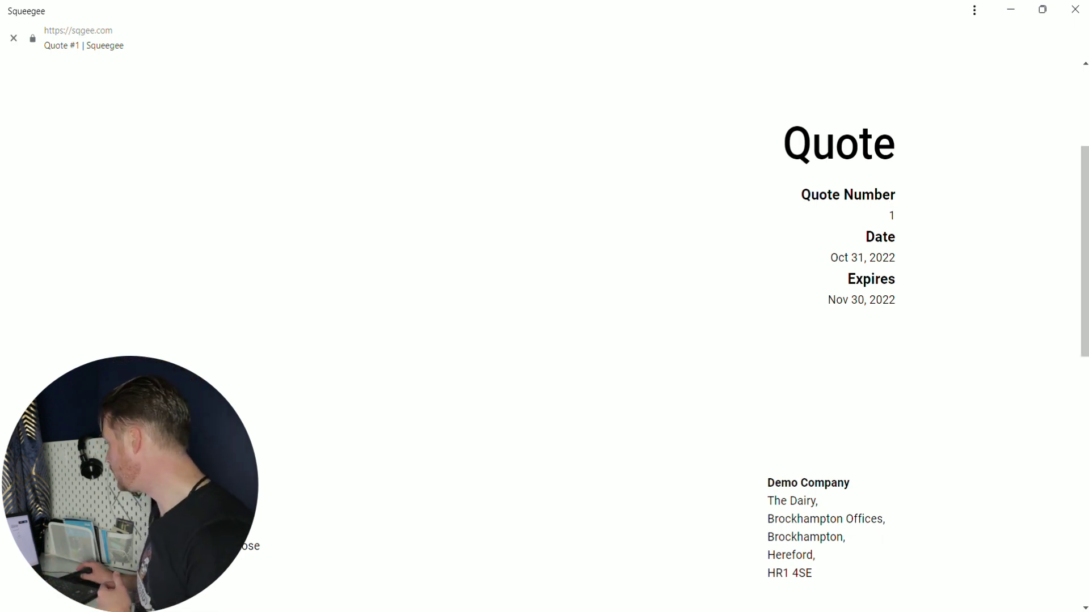
{"action": "left_click_drag", "start_coordinate": [1085, 221], "coordinate": [1084, 233]}
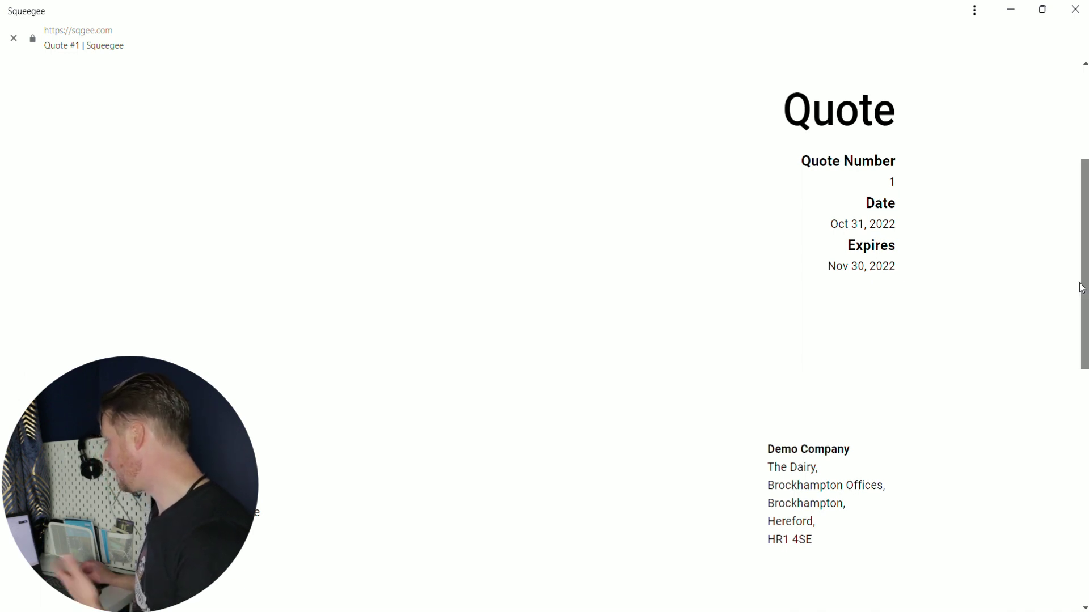
Step: Examine the online quote's job description, total and quote note
{"action": "left_click_drag", "start_coordinate": [1083, 286], "coordinate": [1087, 481]}
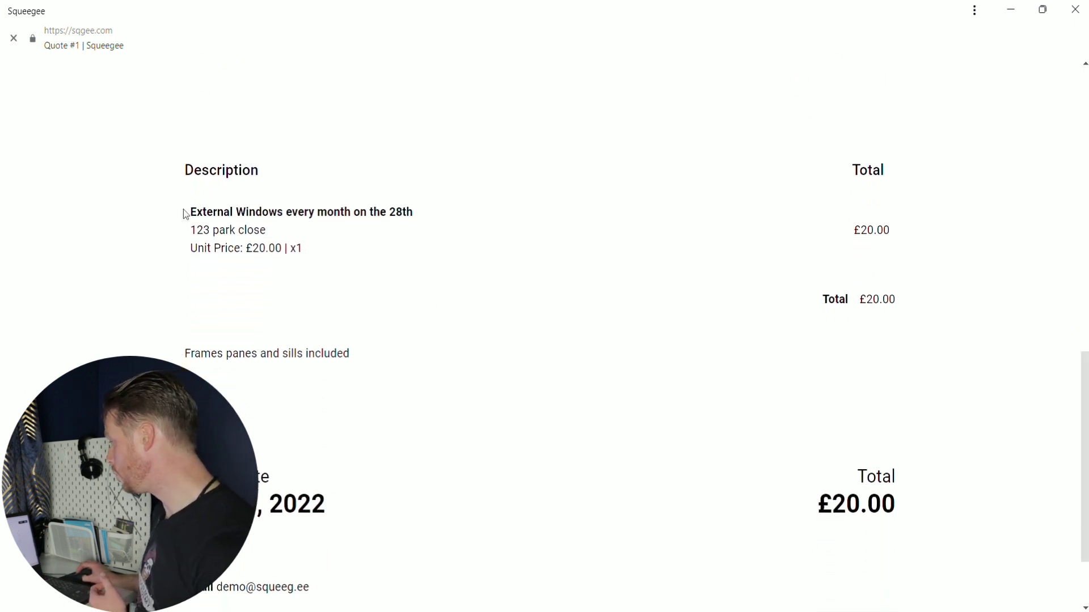
{"action": "left_click_drag", "start_coordinate": [186, 214], "coordinate": [316, 263]}
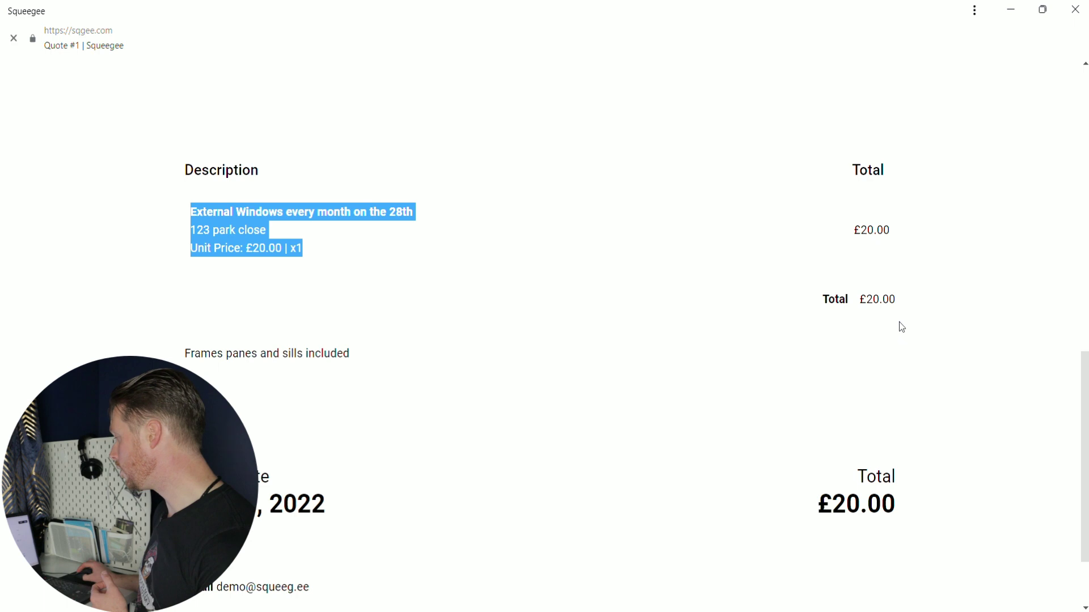
{"action": "left_click_drag", "start_coordinate": [854, 299], "coordinate": [831, 307]}
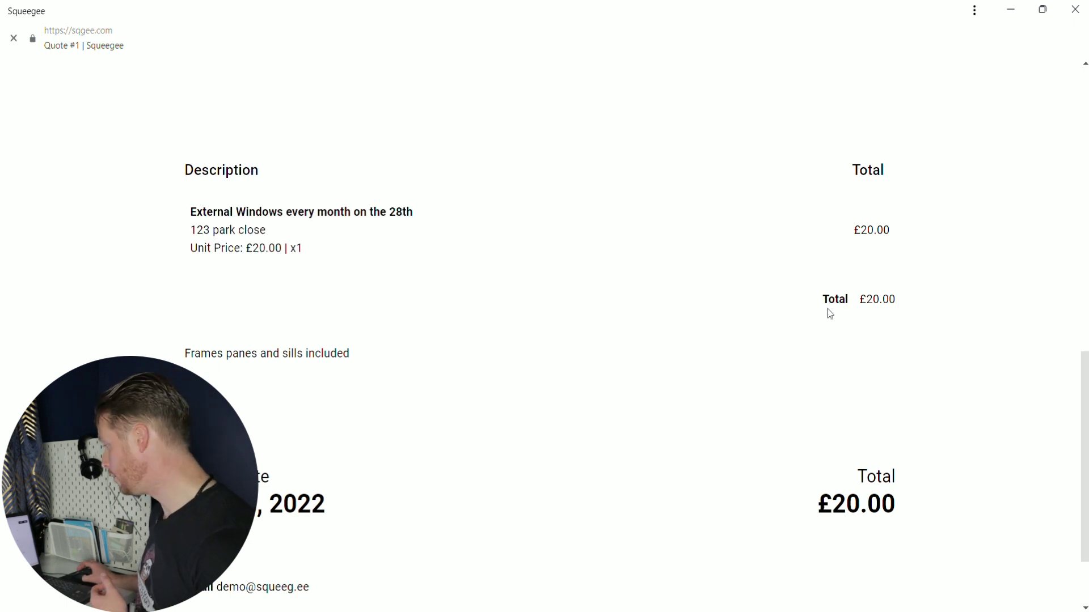
{"action": "scroll", "coordinate": [590, 302], "scroll_direction": "down", "scroll_amount": 2}
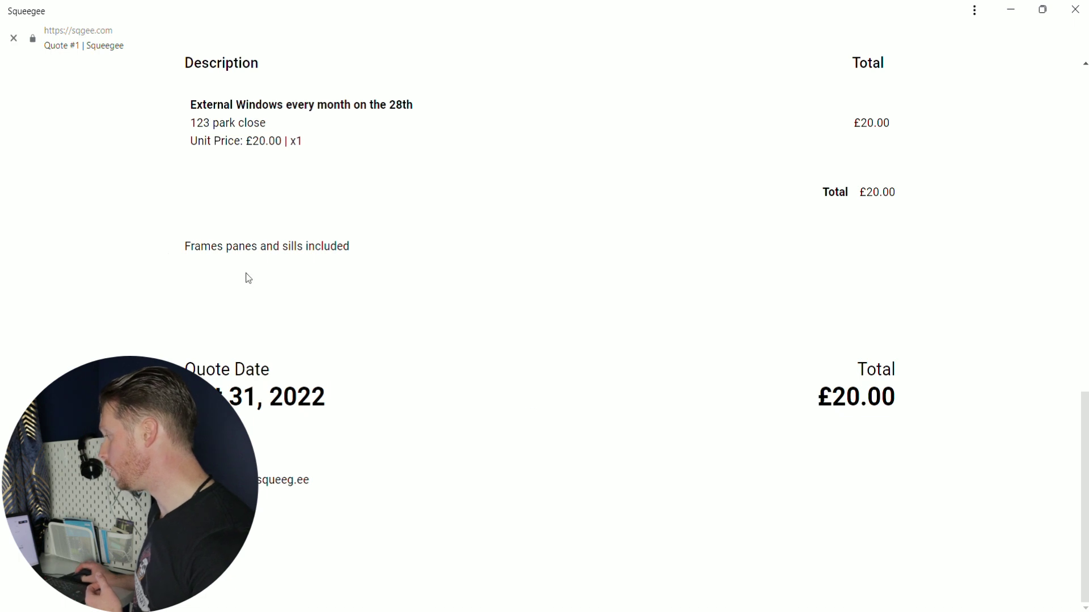
{"action": "left_click_drag", "start_coordinate": [357, 250], "coordinate": [193, 239]}
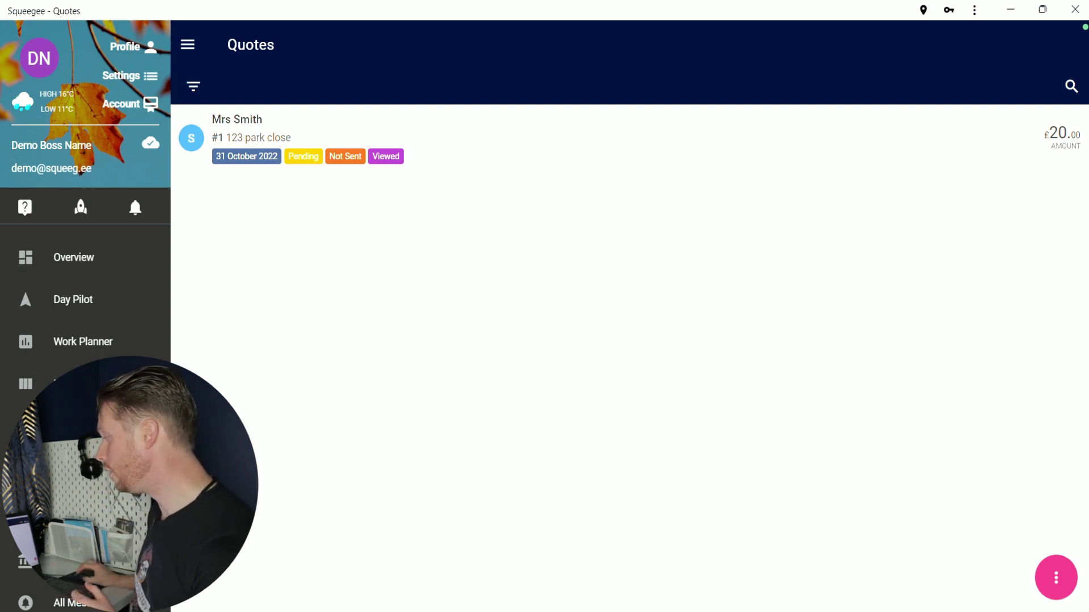
{"action": "scroll", "coordinate": [85, 255], "scroll_direction": "down", "scroll_amount": 3}
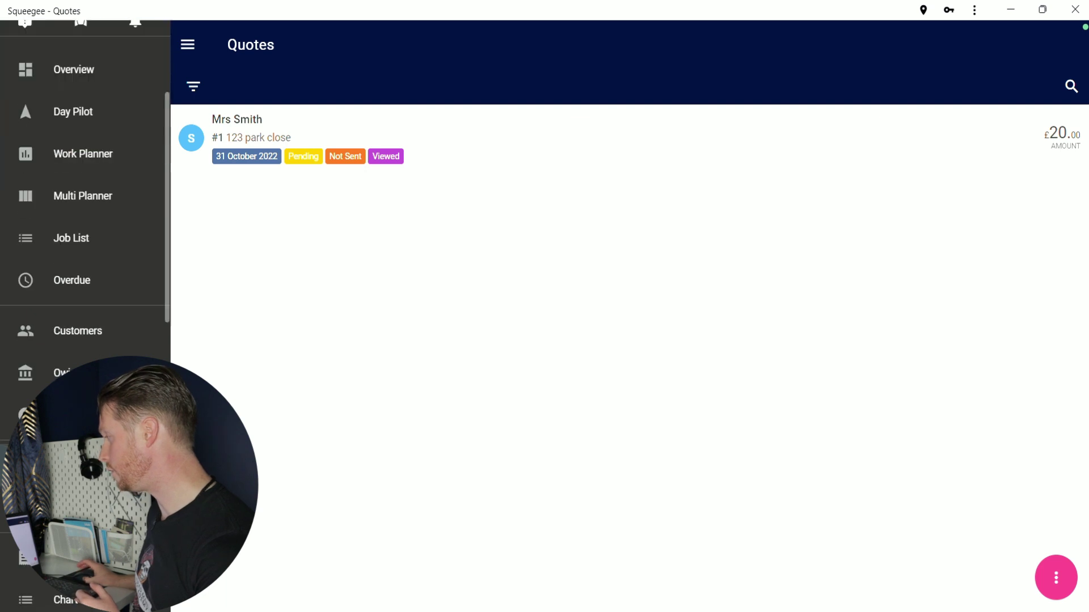